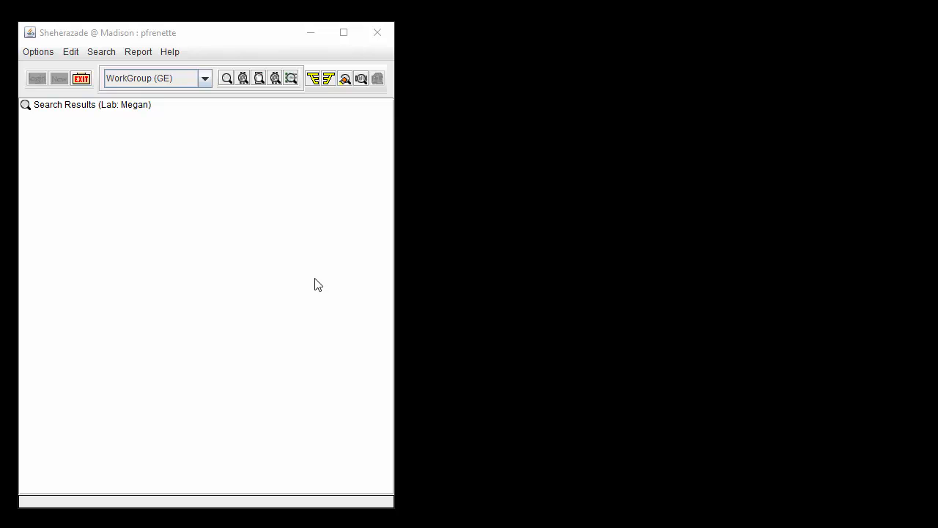
- Open the Can Dos lab resource and enlarge its title list
click(52, 50)
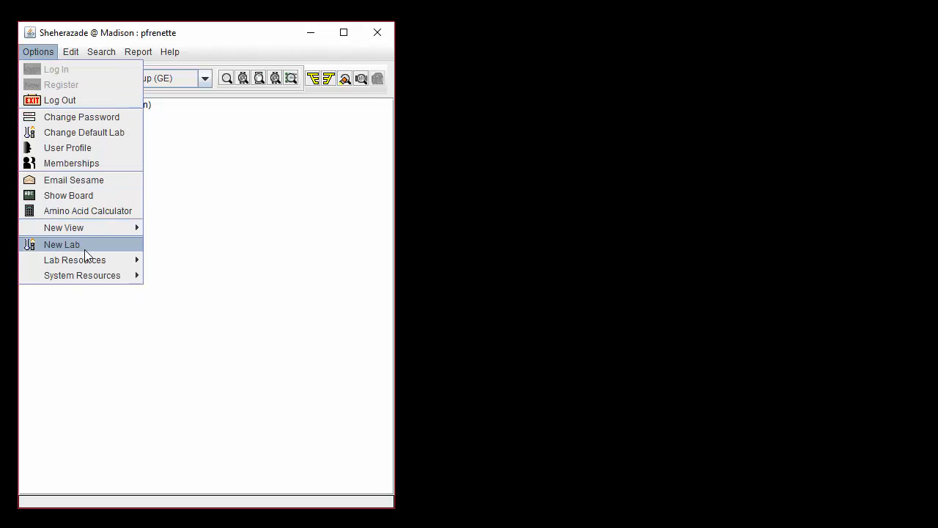
mouse_move(94, 255)
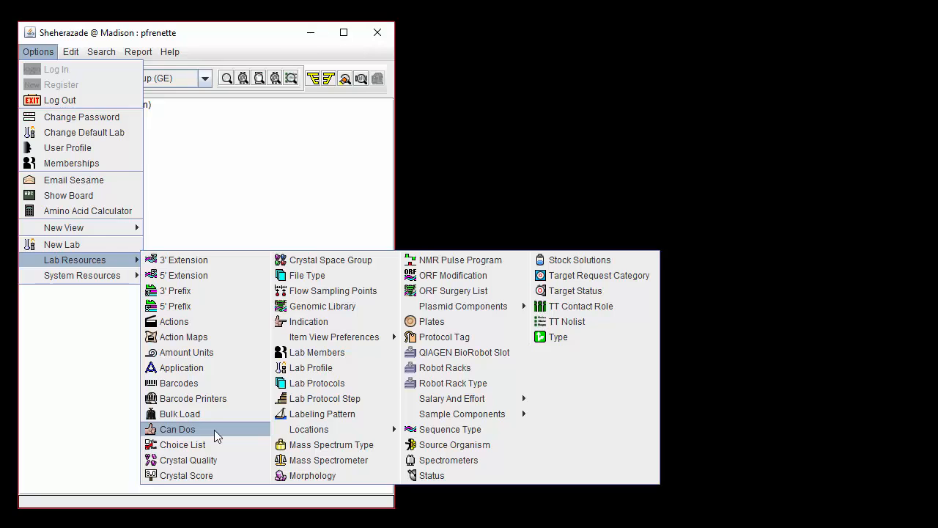
click(214, 430)
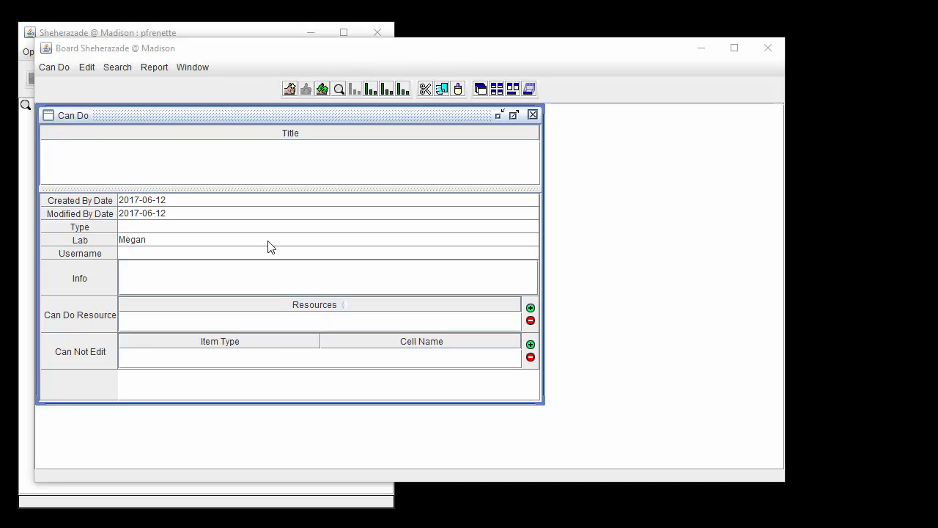
drag(259, 189, 268, 264)
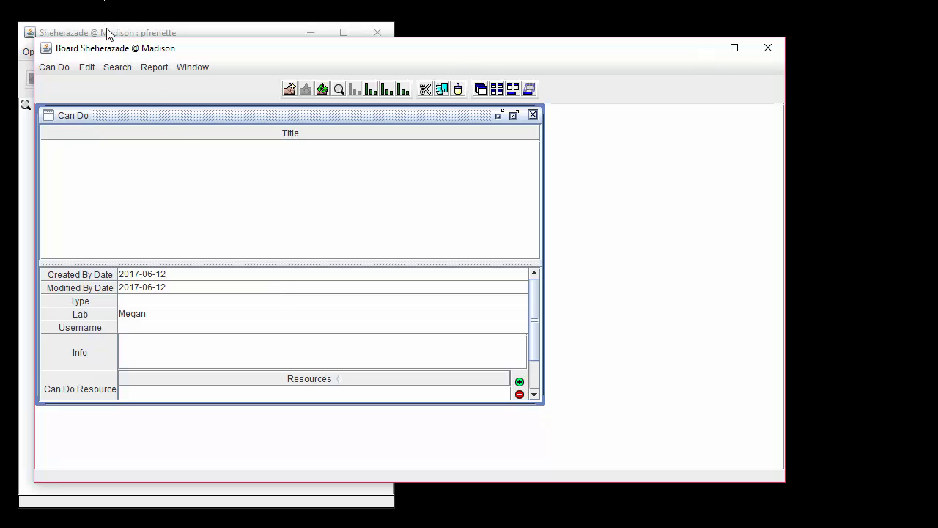
- Search the lab's Can Dos with all criteria left as wildcards and display the second listed member's record with its resources
click(114, 66)
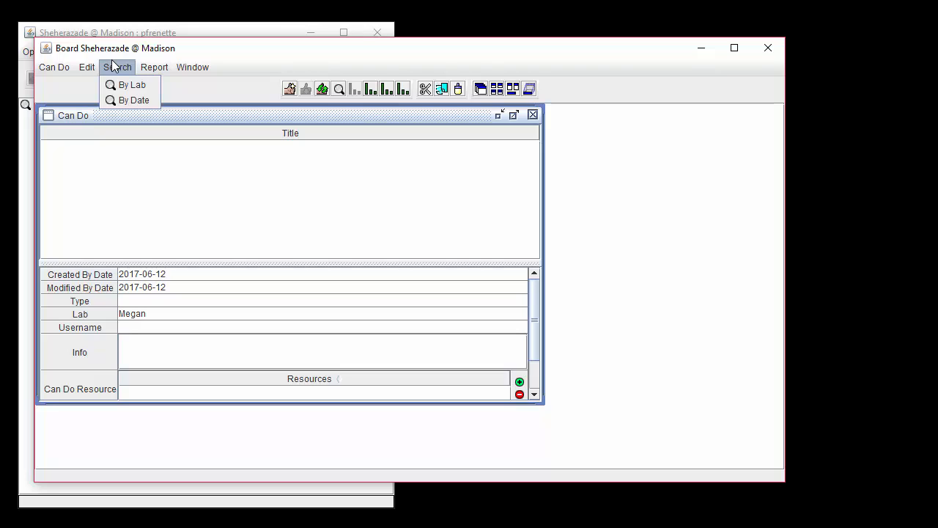
click(155, 83)
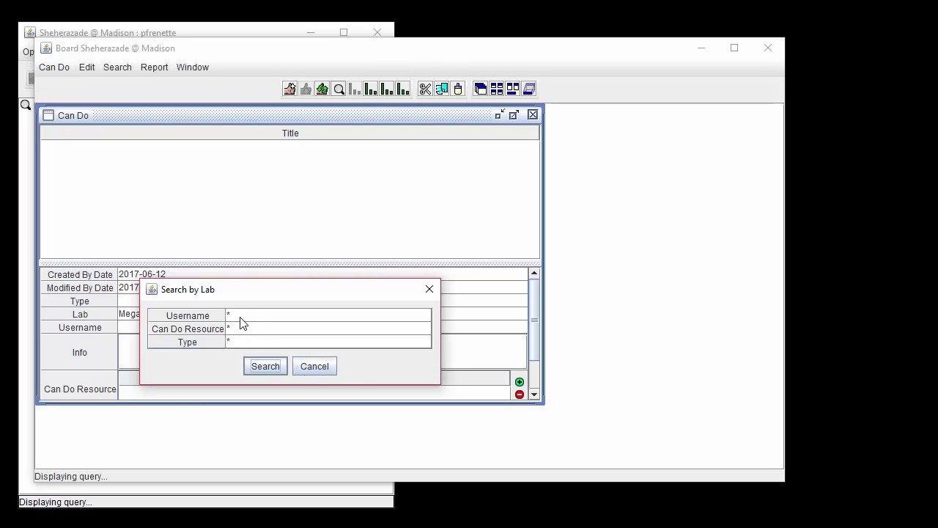
click(252, 366)
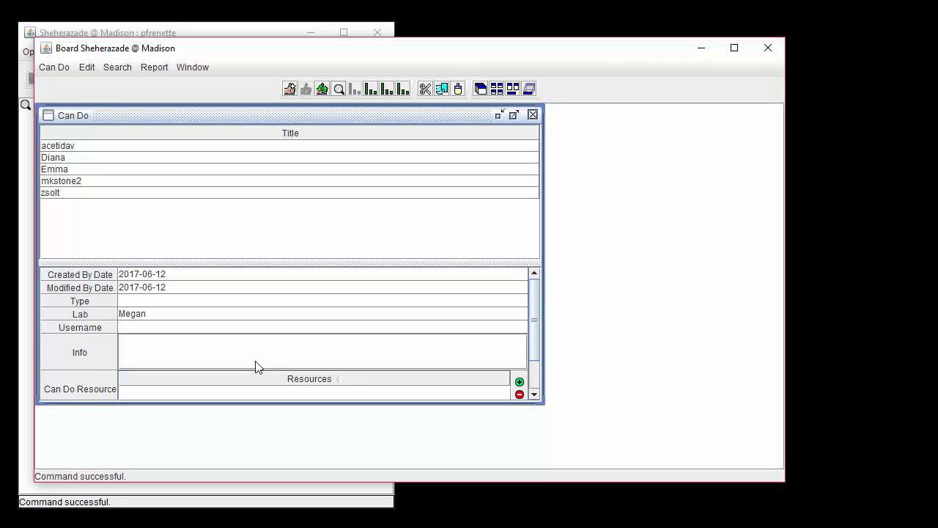
click(57, 159)
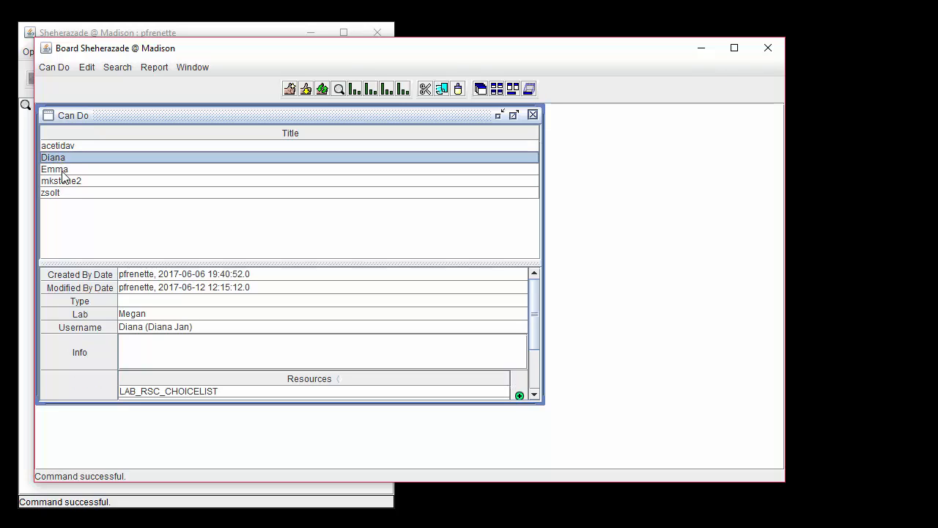
drag(85, 262, 89, 223)
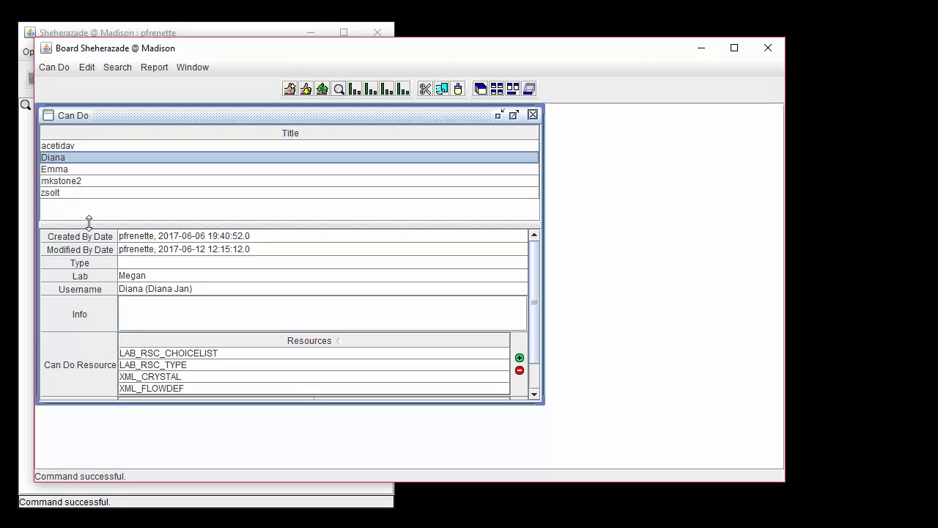
- Search the lab's Can Dos for those whose Can Do Resource is LAB_RSC_TYPE
click(121, 67)
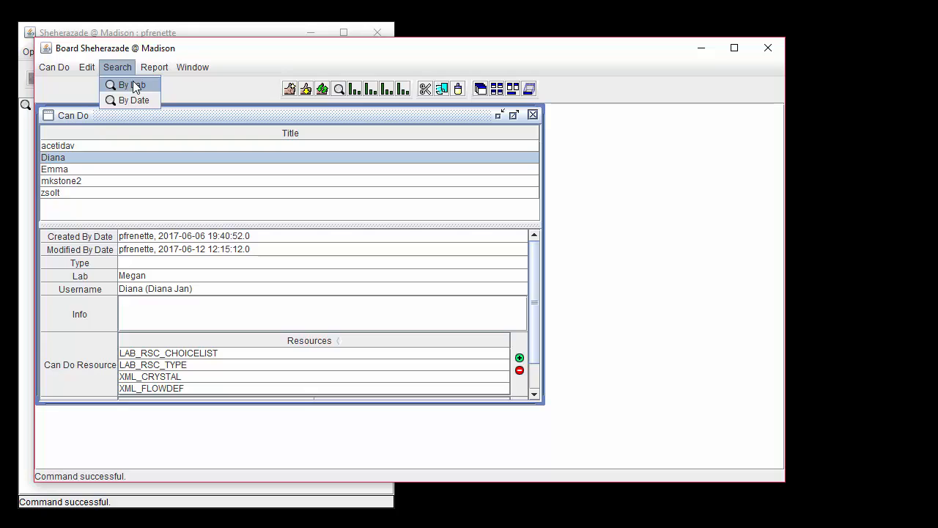
click(158, 84)
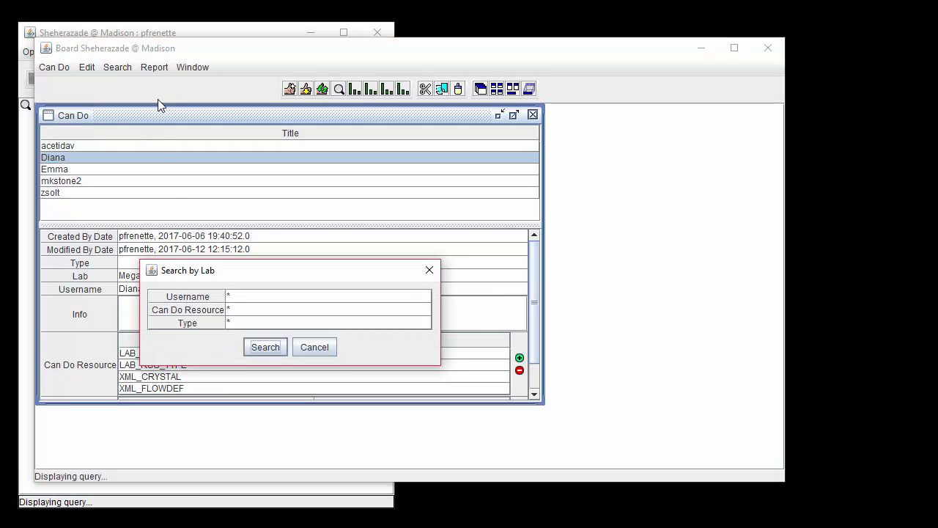
click(292, 312)
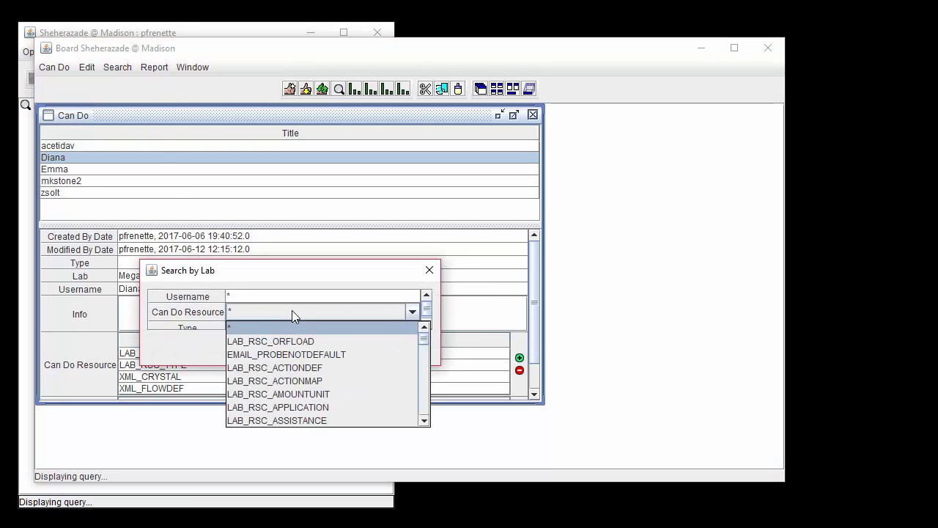
scroll(301, 378, down, 10)
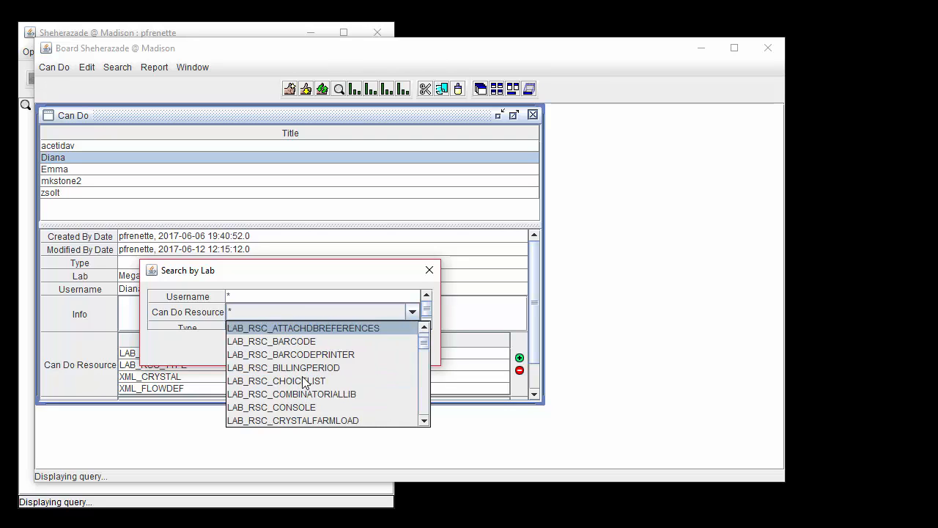
scroll(300, 382, down, 12)
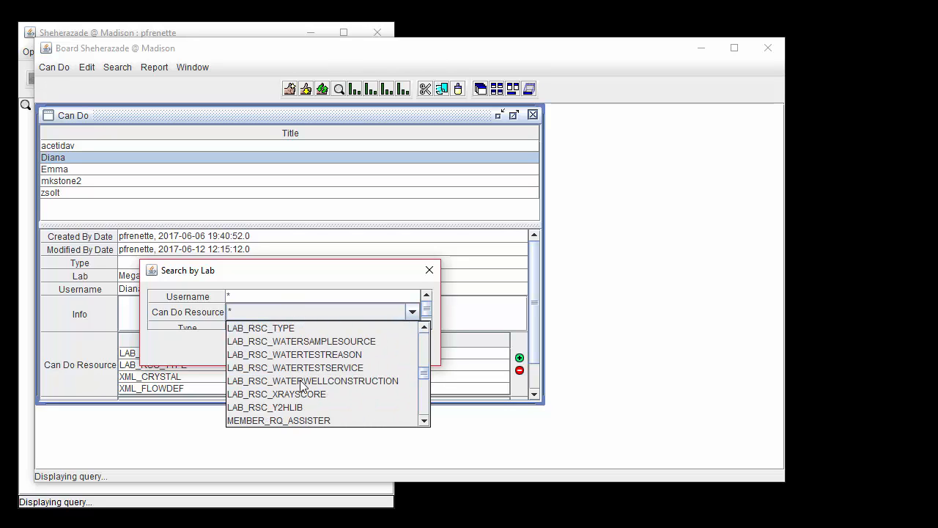
click(288, 332)
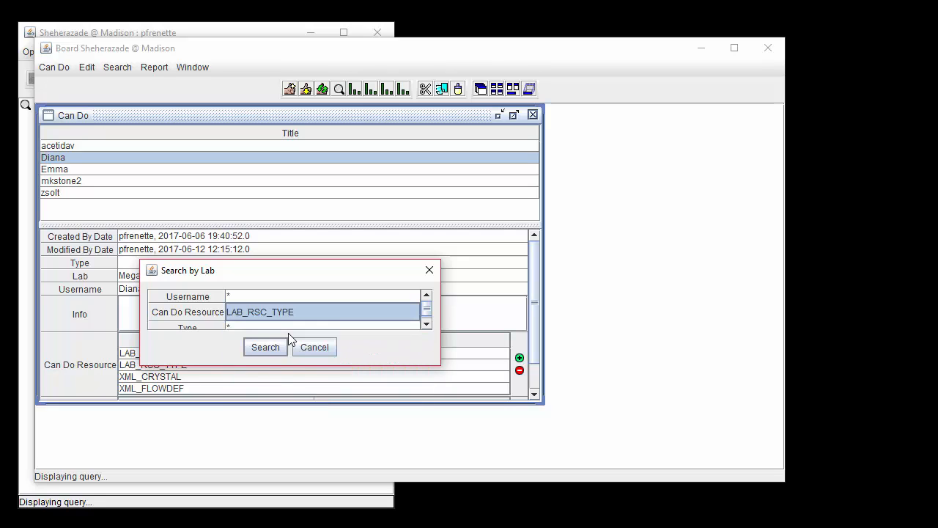
click(279, 347)
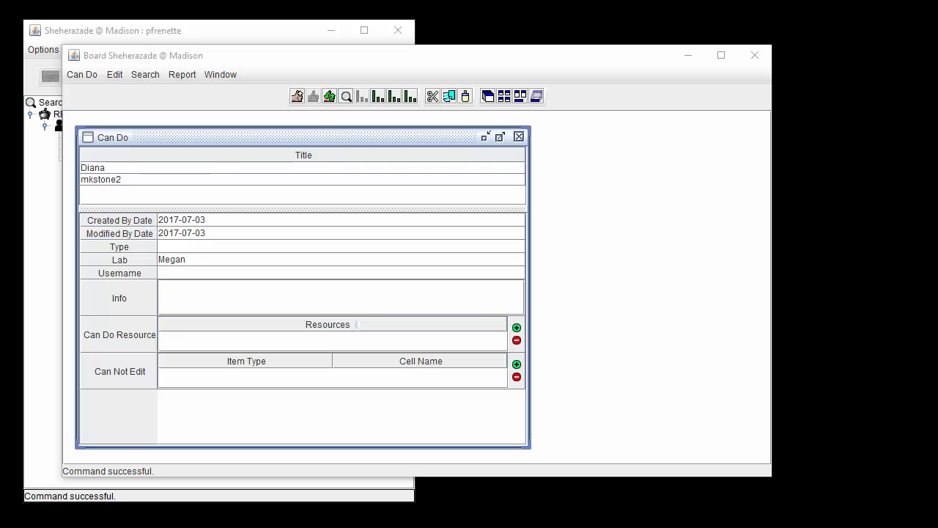
- Add the LAB_RSC_ASSISTANCE resource to the first Can Do in the search results and save that Can Do
click(318, 170)
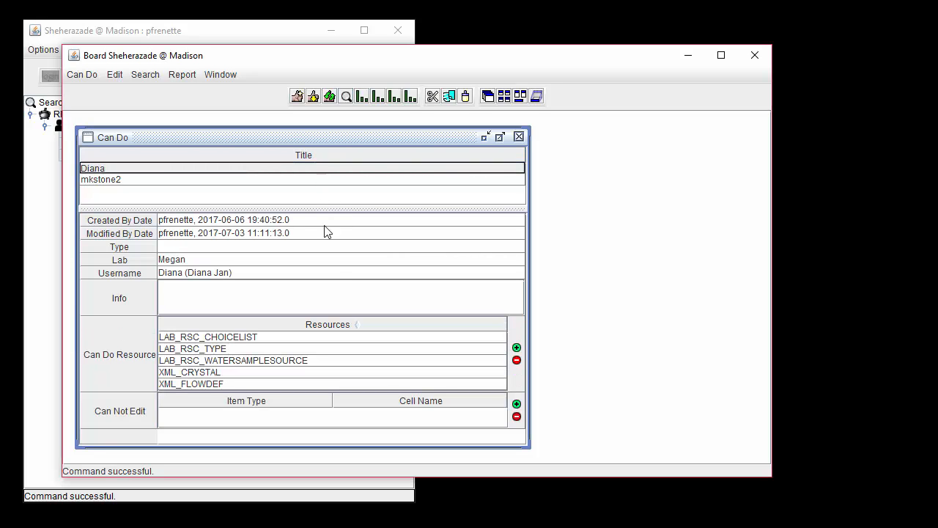
click(516, 349)
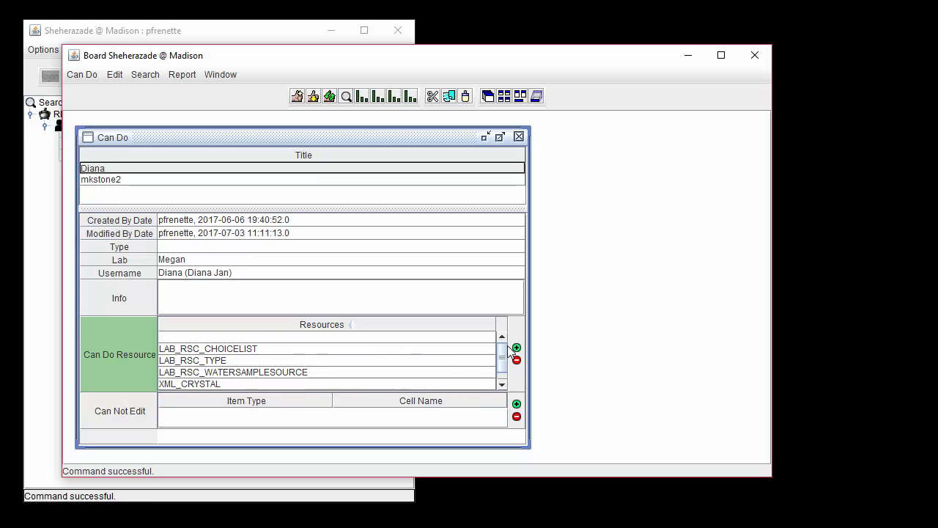
click(396, 340)
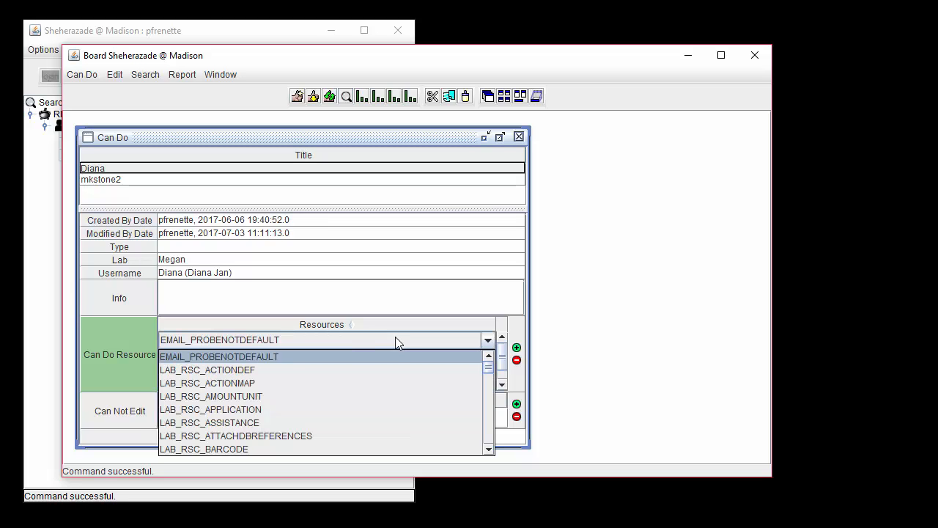
click(359, 424)
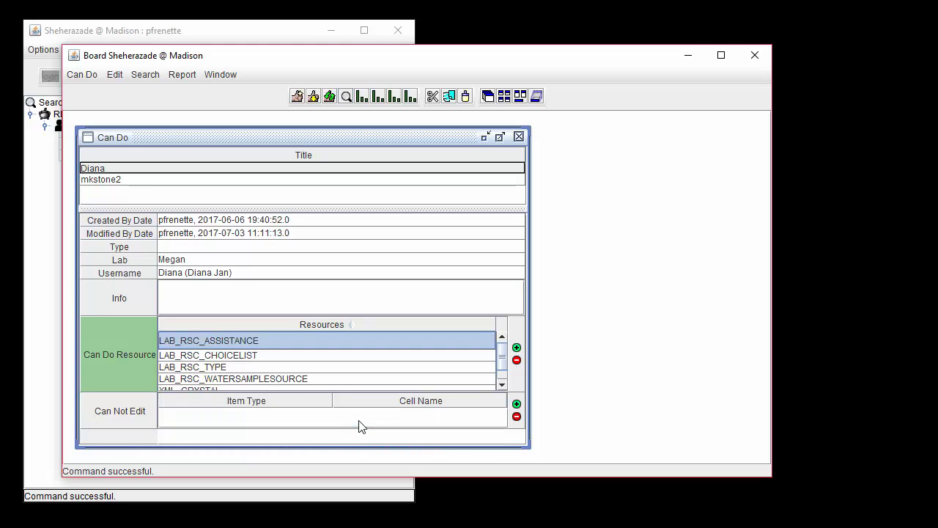
click(82, 74)
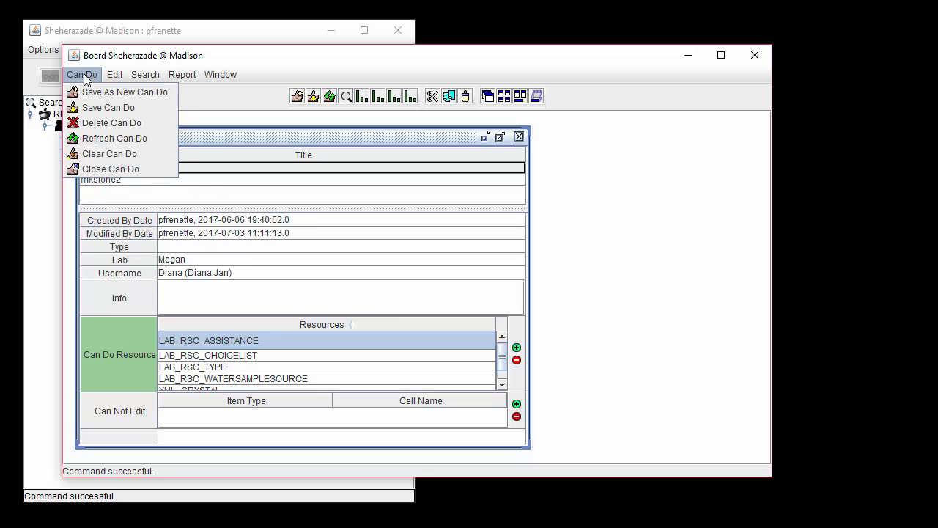
click(150, 106)
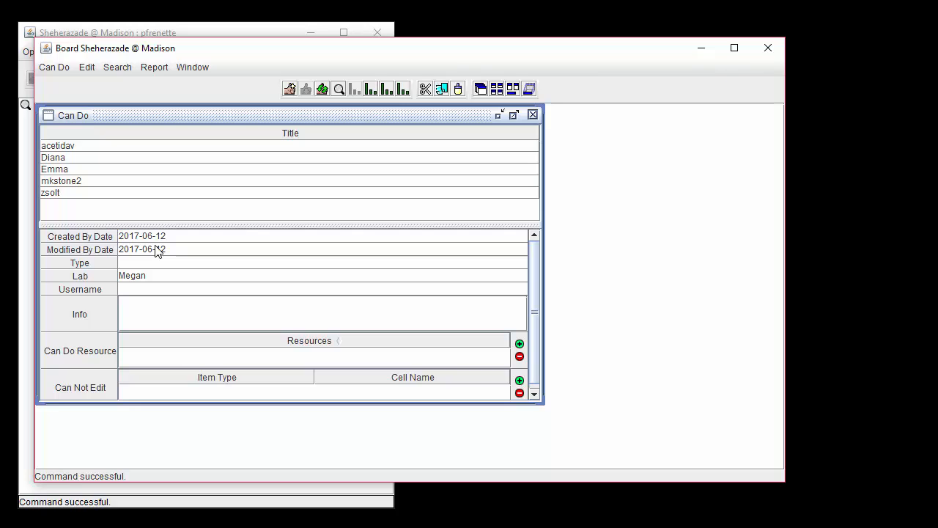
- Fill in a blank Can Do with the first lab member offered as username and LAB_RSC_LOCATIONS as its resource
click(174, 290)
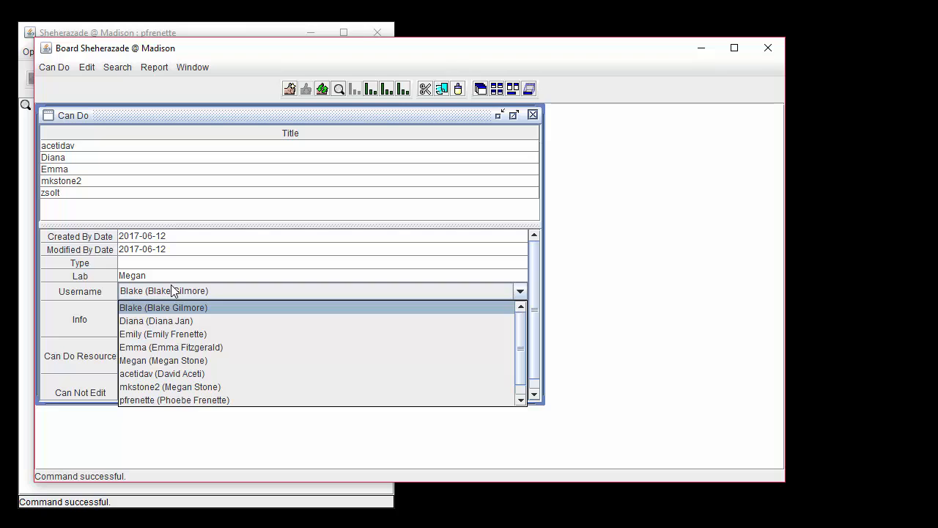
click(226, 309)
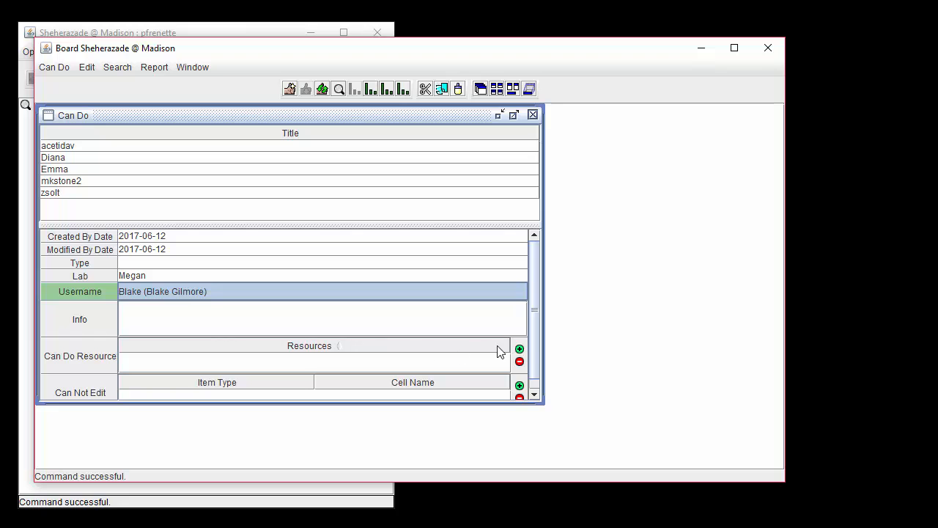
click(522, 350)
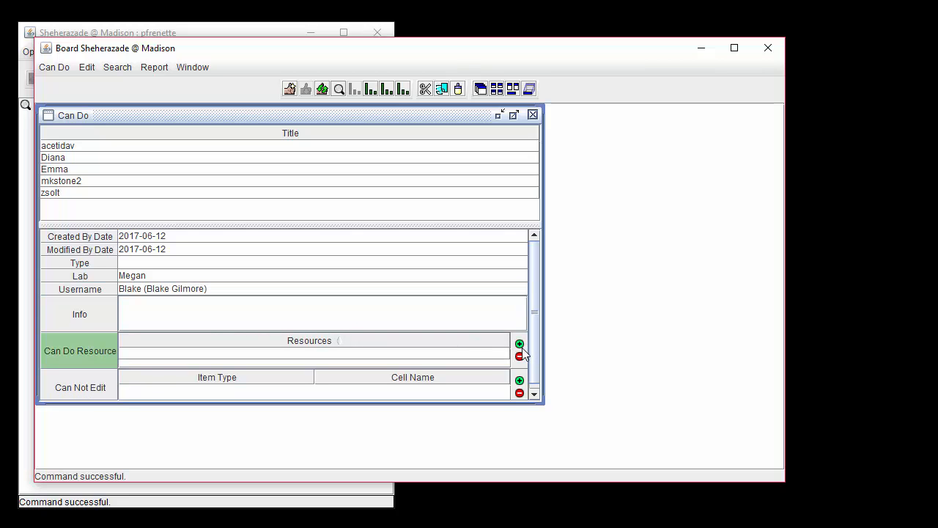
click(473, 350)
scroll(367, 386, down, 10)
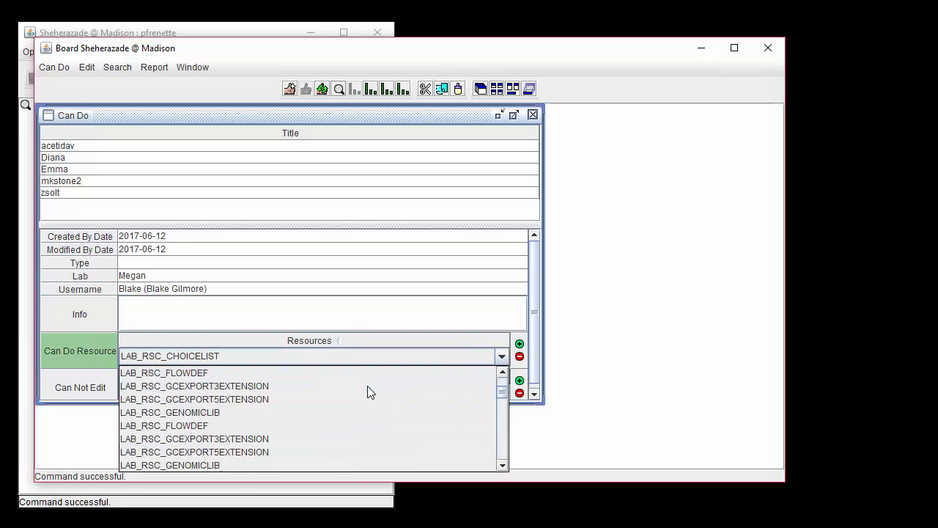
click(366, 425)
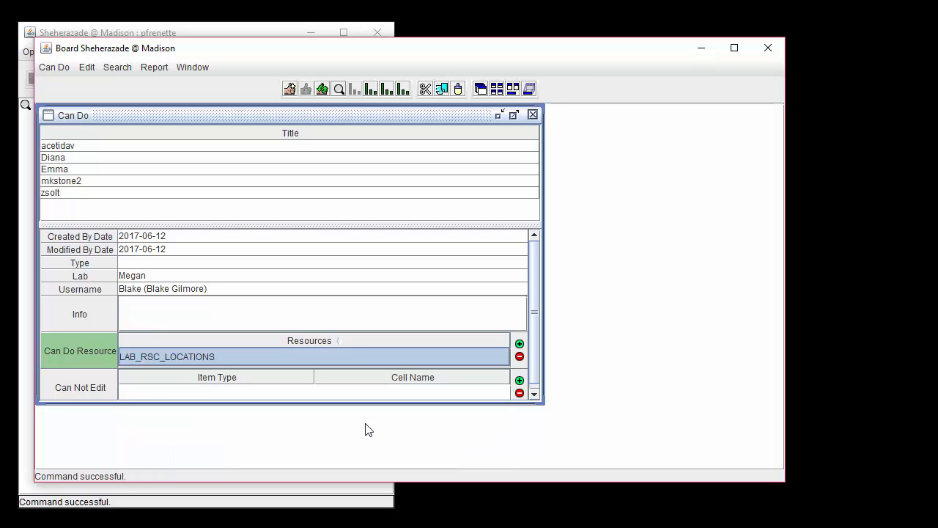
- Add LAB_RSC_PEPCNOLIST as a second resource and save the record as a new Can Do
click(519, 344)
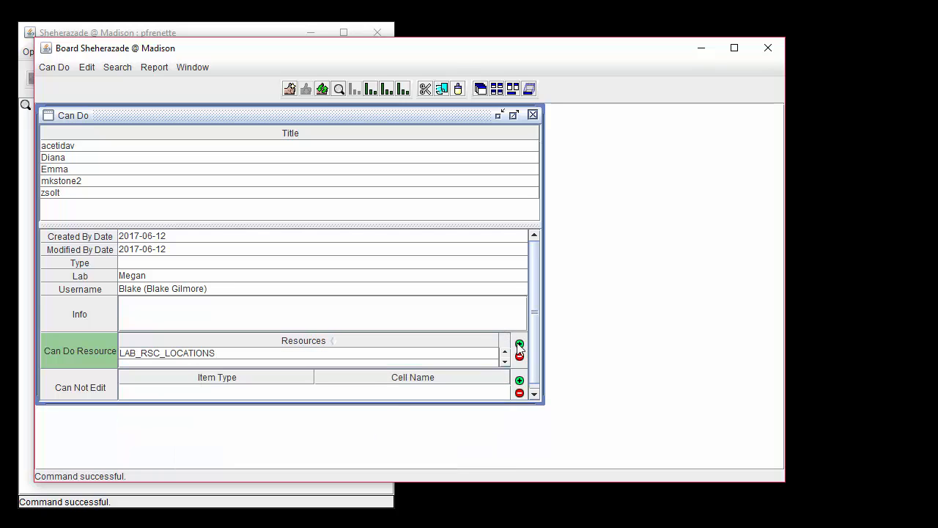
click(411, 364)
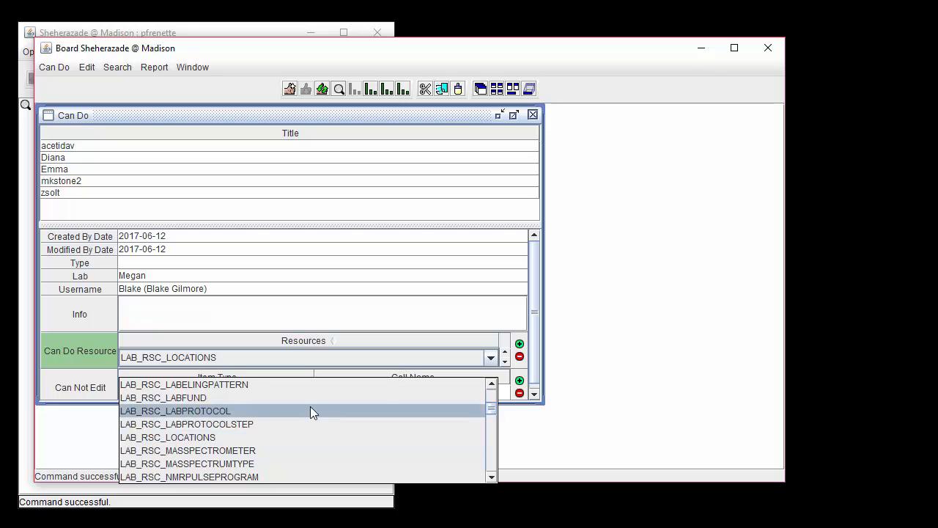
scroll(310, 418, down, 3)
click(303, 451)
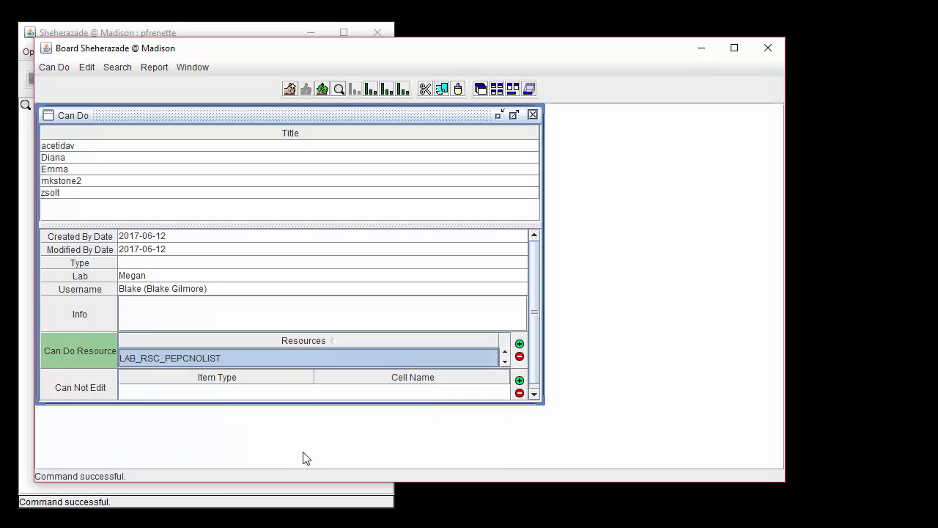
click(54, 68)
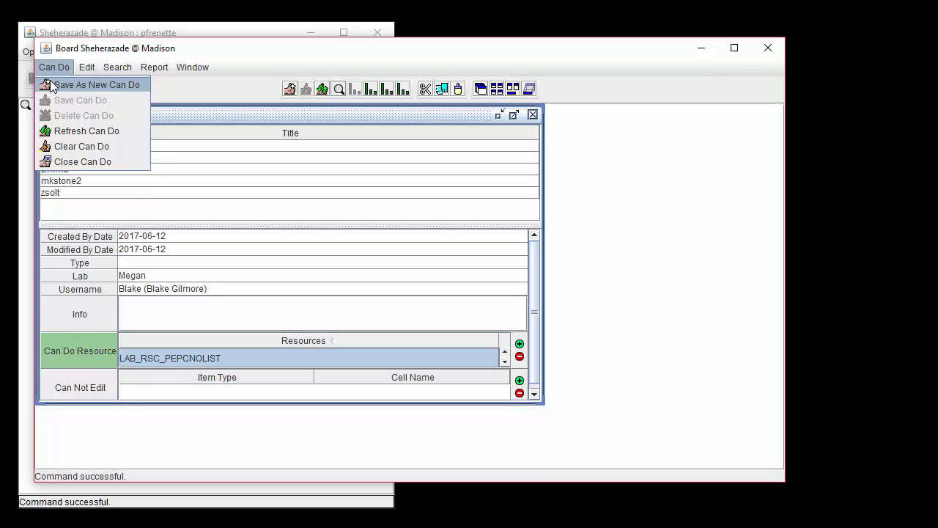
click(51, 86)
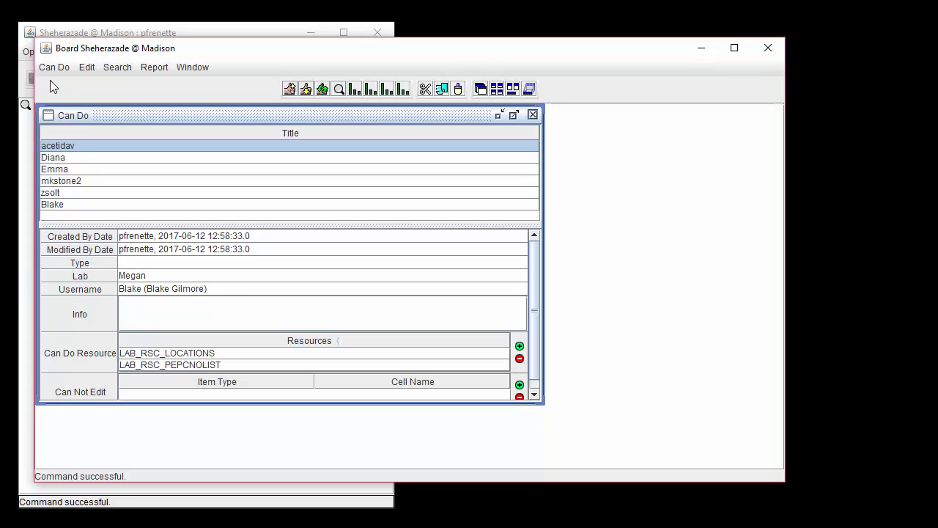
- Change the username to the third lab member offered and save the record as a new Can Do with the same resources
click(230, 288)
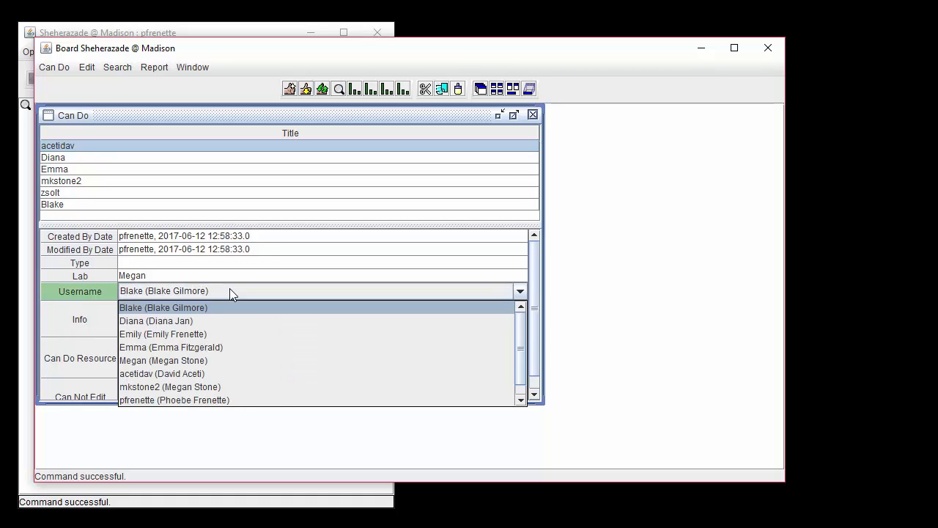
click(235, 334)
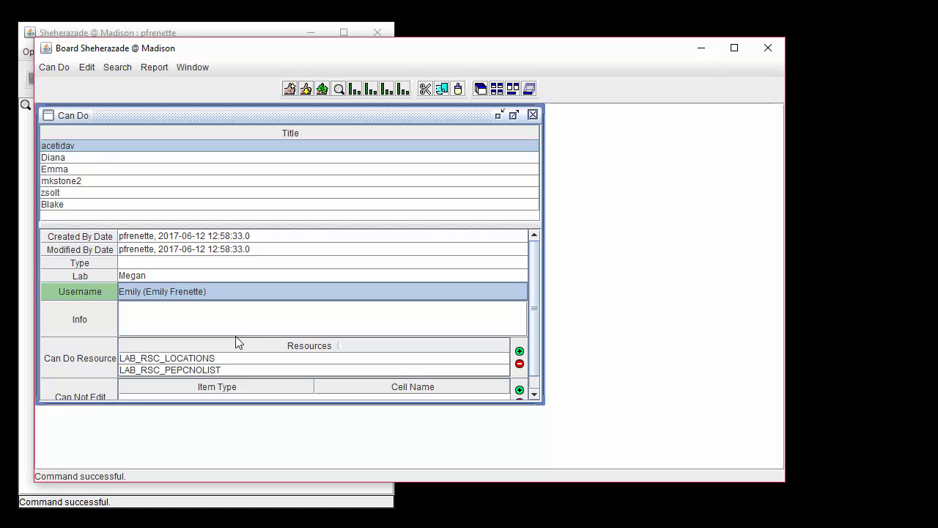
click(54, 67)
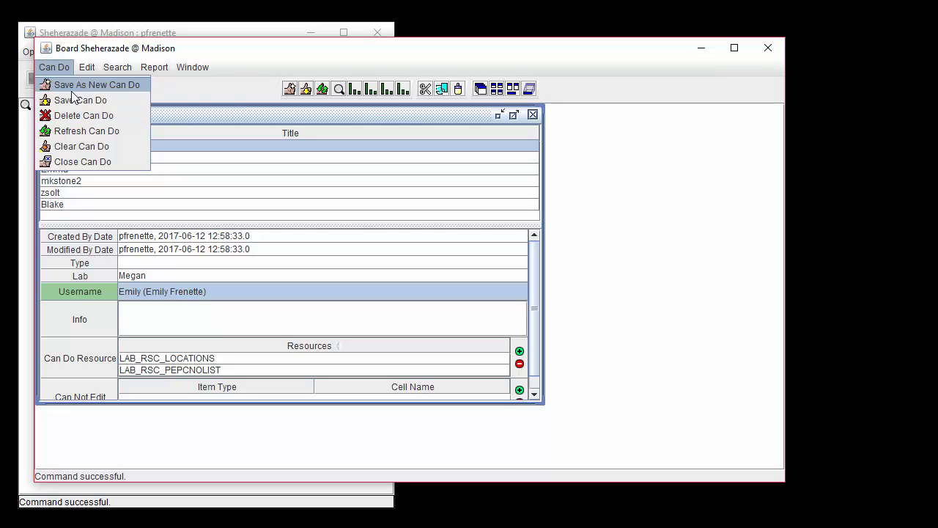
click(71, 91)
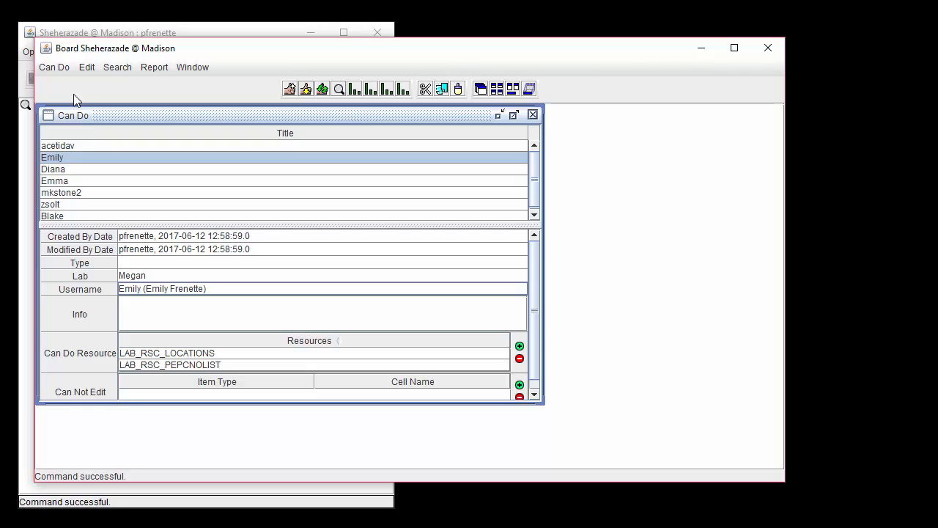
- Try to save the same Can Do as a new record again without changing its username
click(56, 68)
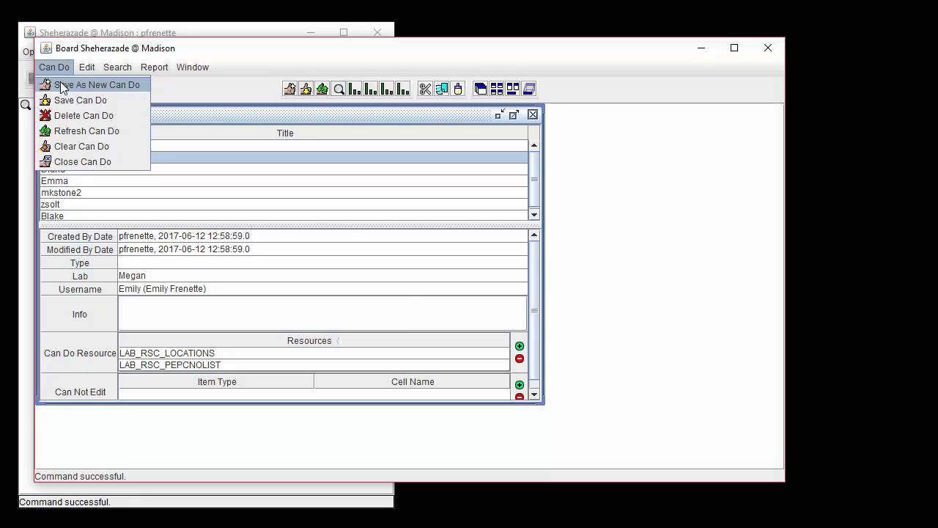
click(62, 86)
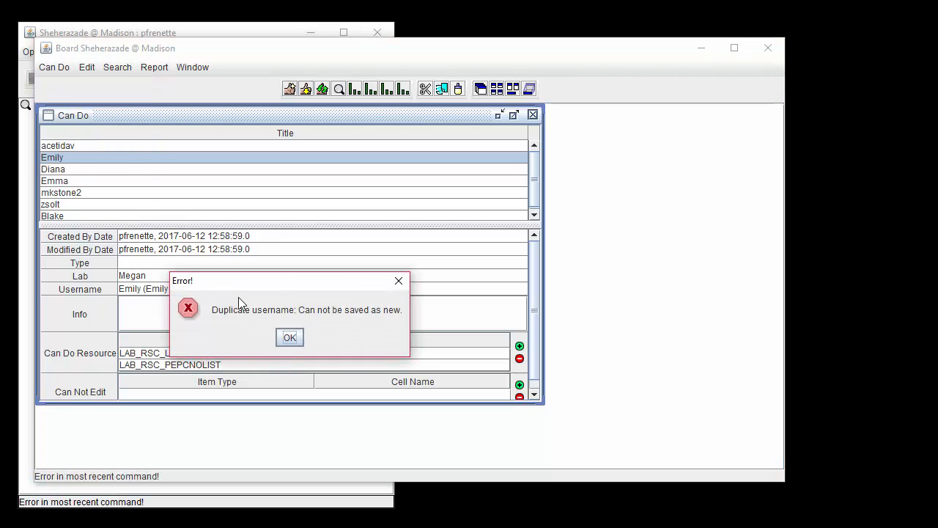
click(289, 336)
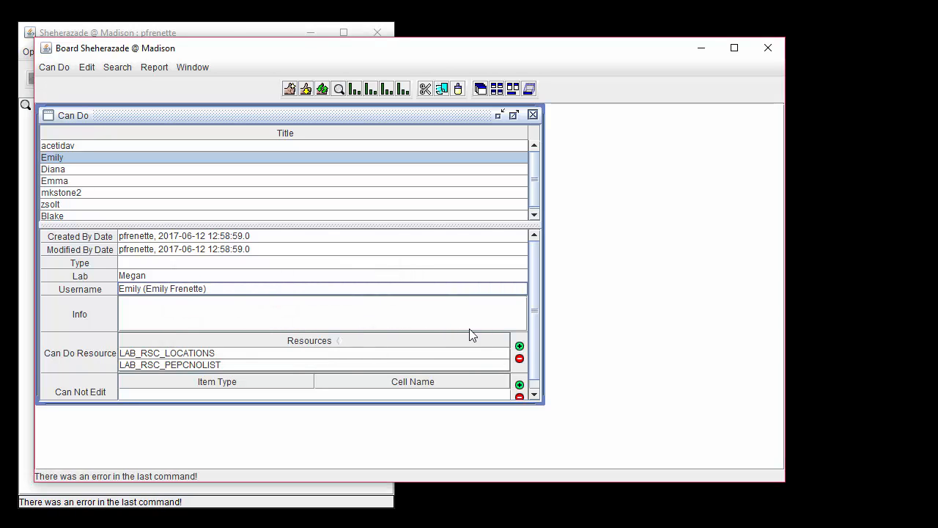
- Remove the LAB_RSC_LOCATIONS resource from the selected Can Do and save the existing record
click(489, 354)
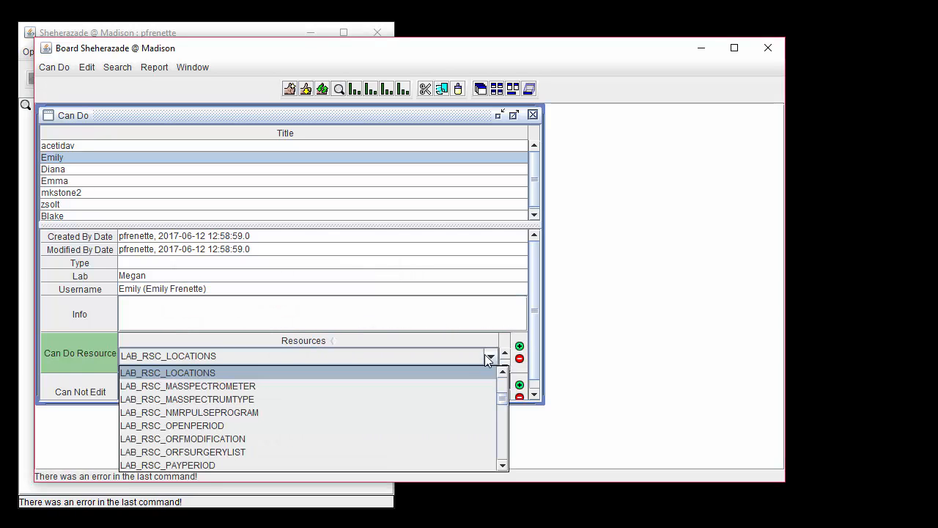
click(519, 359)
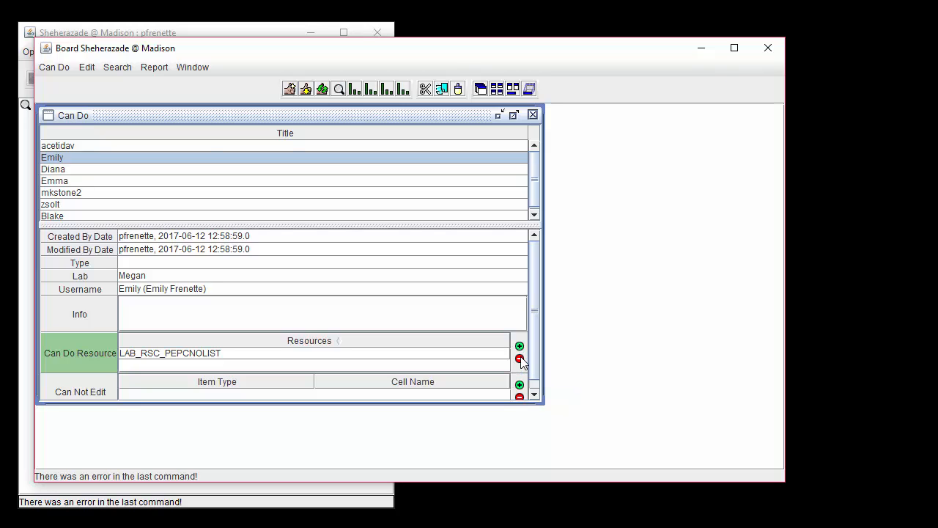
click(63, 69)
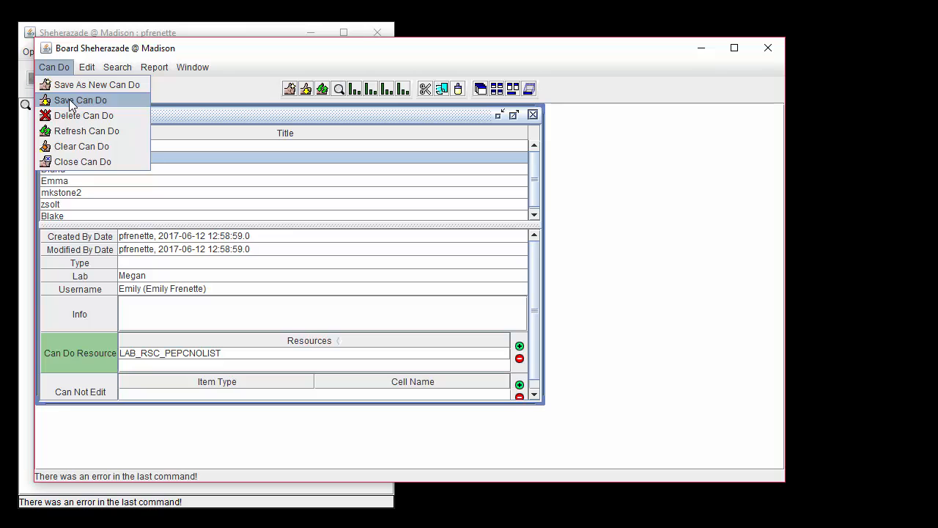
click(71, 100)
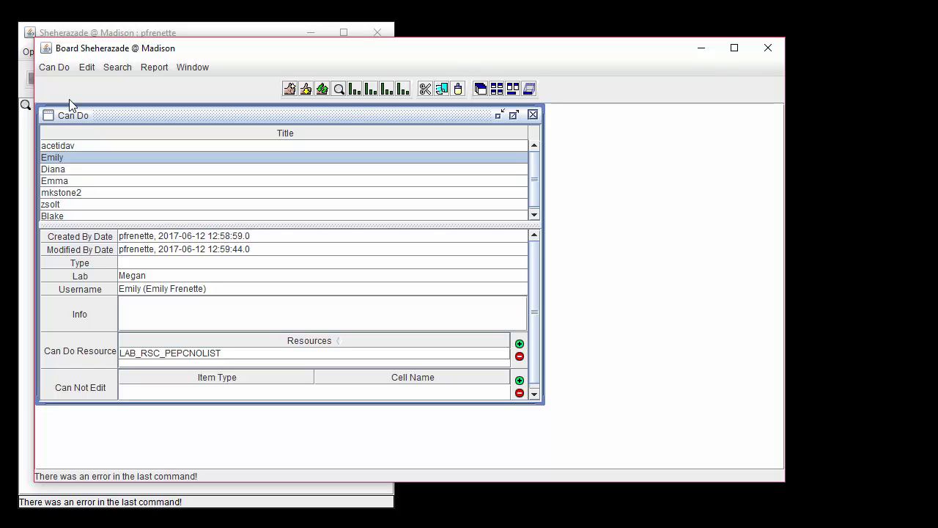
- Delete the selected Can Do from the lab's records and confirm its removal
click(49, 66)
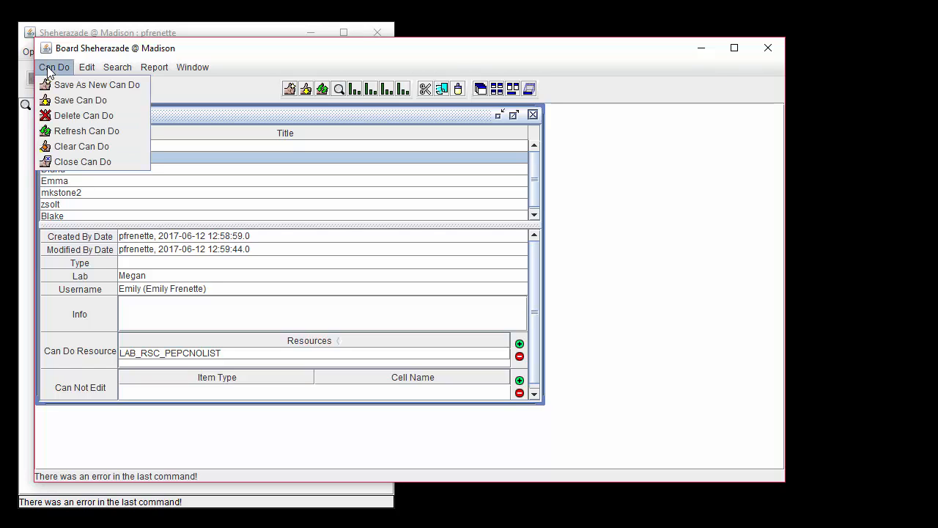
click(71, 117)
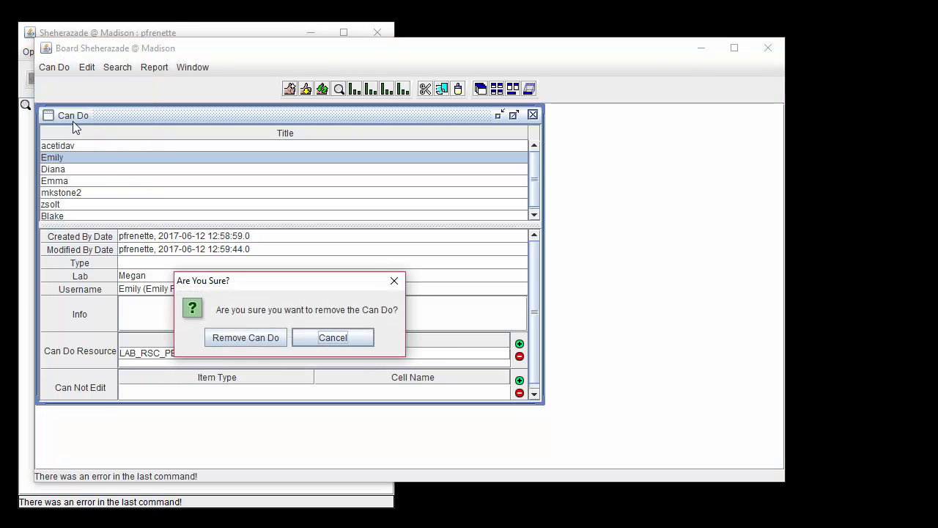
click(255, 338)
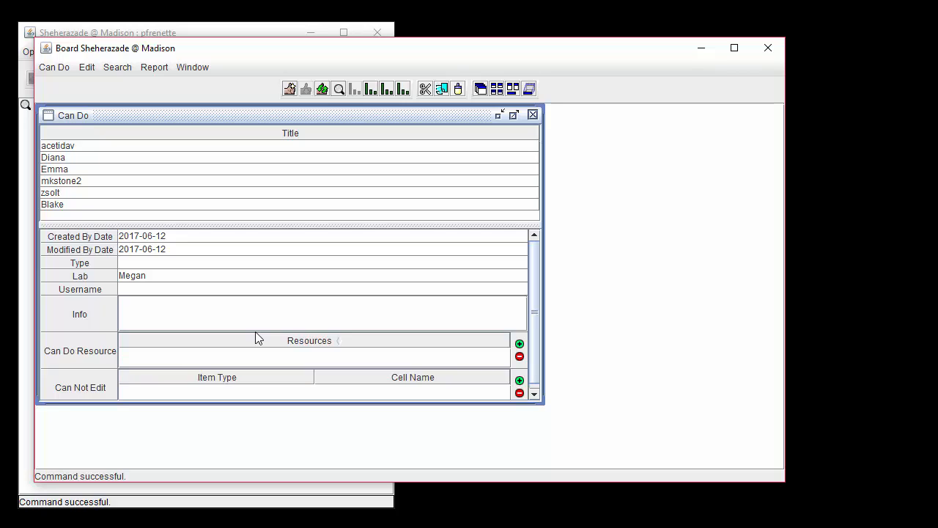
- Generate the Can Do Resources report and sort its rows by resource, then by username
click(155, 67)
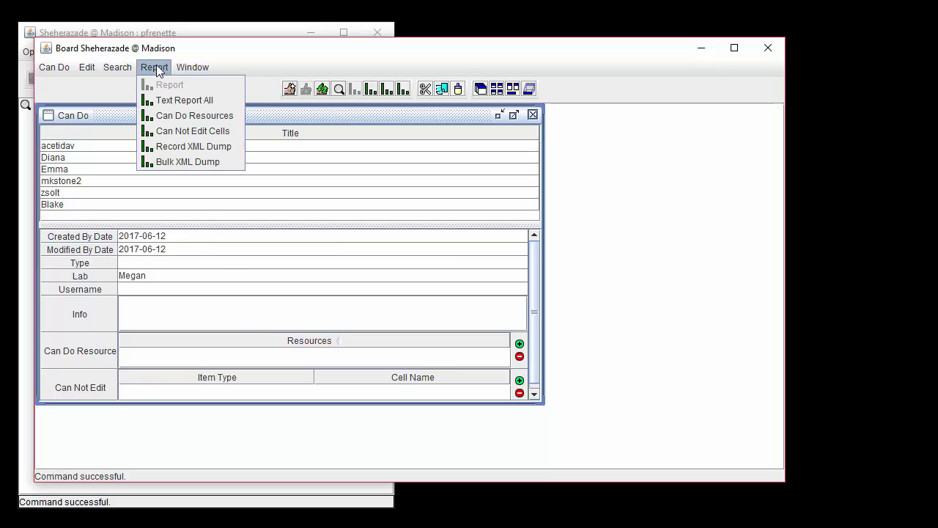
click(171, 116)
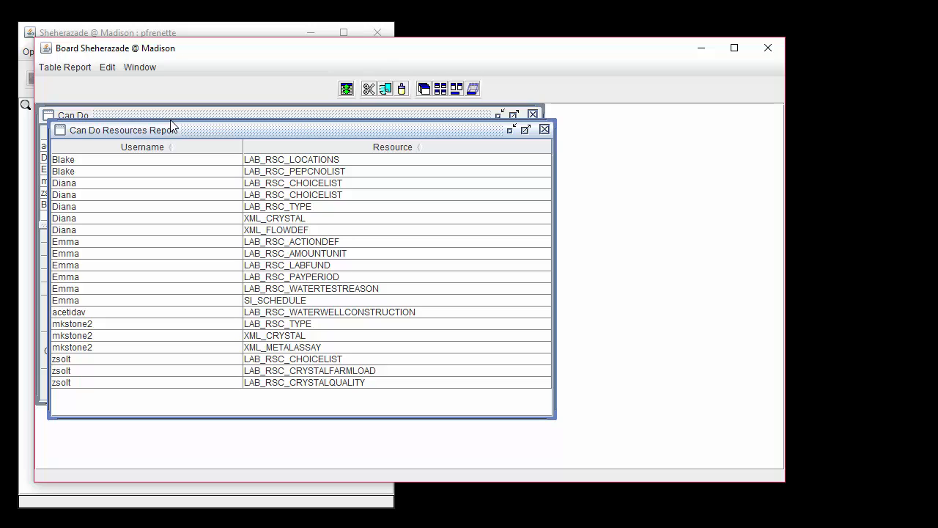
click(421, 148)
click(422, 149)
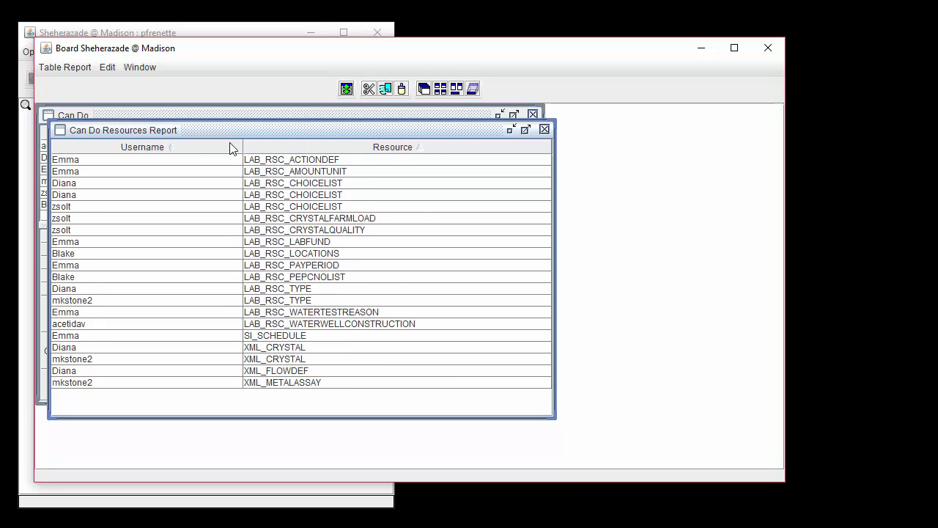
click(171, 147)
click(171, 147)
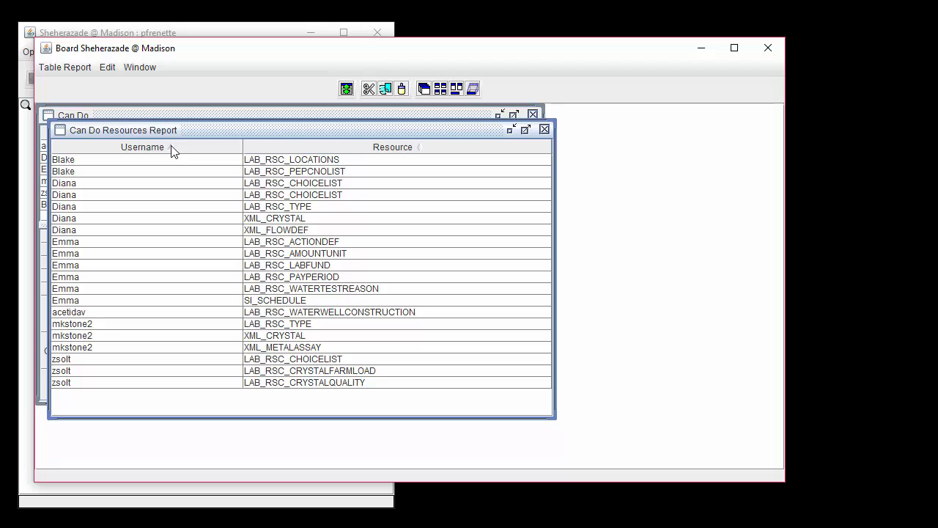